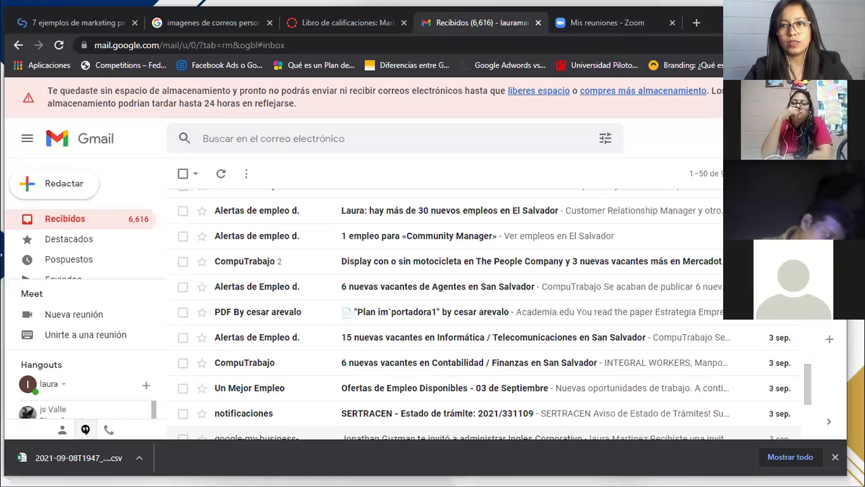
# - Open the shared CONTROL DE ASISTENCIAS MARKETING DIGITAL_09 spreadsheet from its sharing email in the Gmail inbox
pyautogui.moveTo(808, 380); pyautogui.dragTo(805, 328)
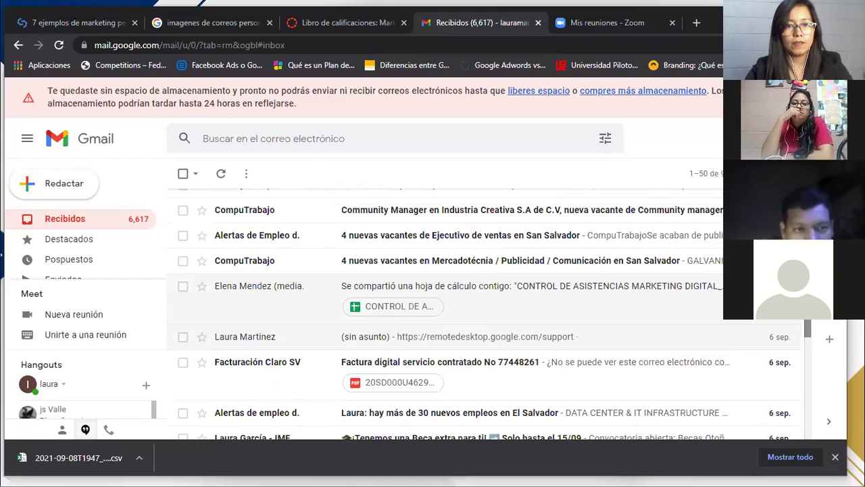
pyautogui.click(466, 295)
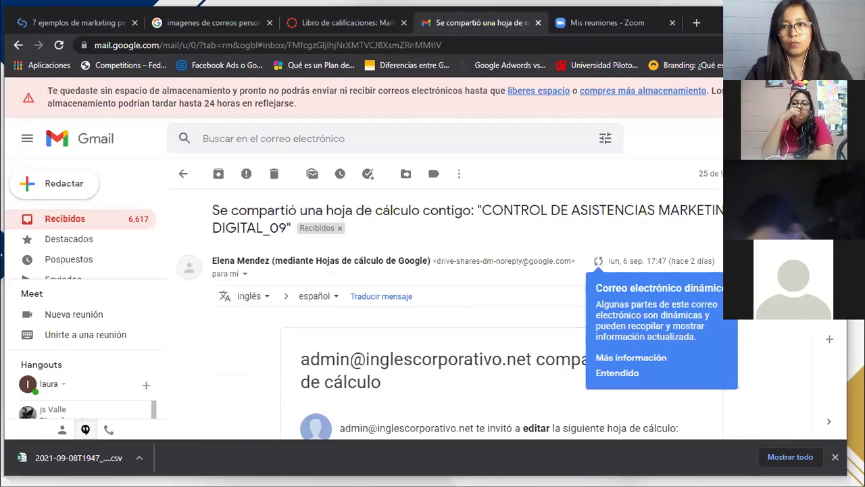
pyautogui.scroll(-3, 800, 325)
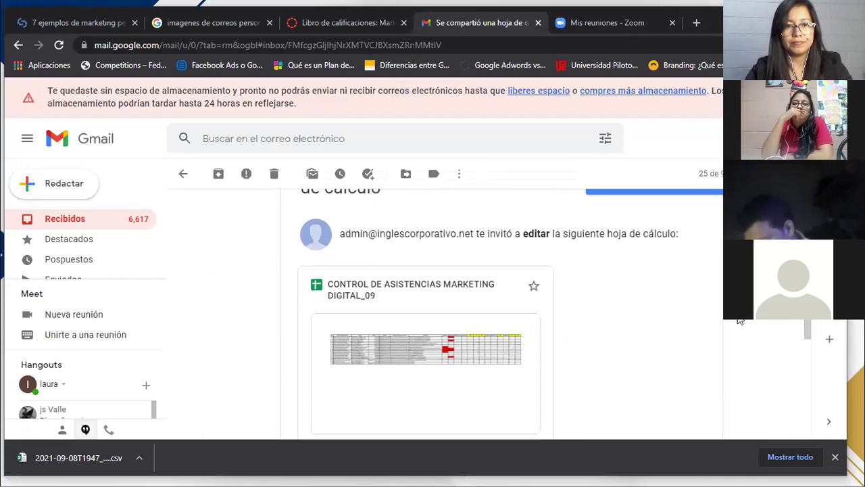
pyautogui.click(433, 346)
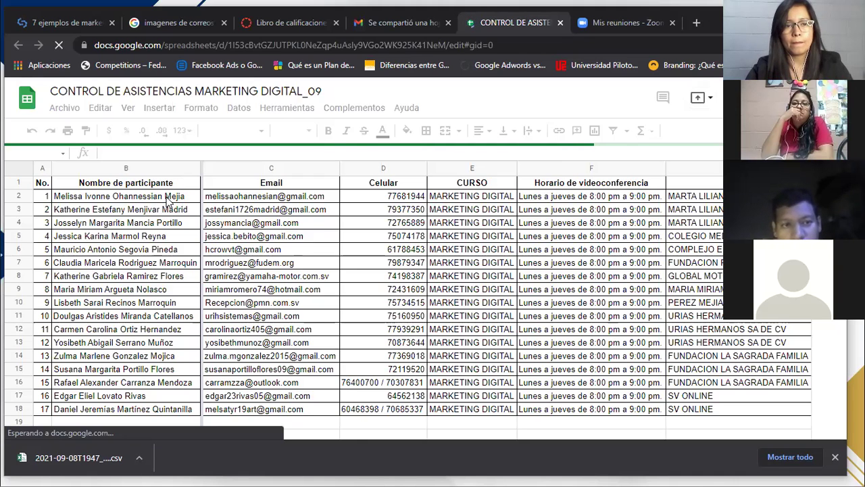
# - Enter 1 in the MIÉRCOLES 8 attendance column for participant No. 1 (cell J2) on sheet MKT-01-8-9-PM-09-21
pyautogui.click(168, 200)
pyautogui.press('Right')
pyautogui.press('Right')
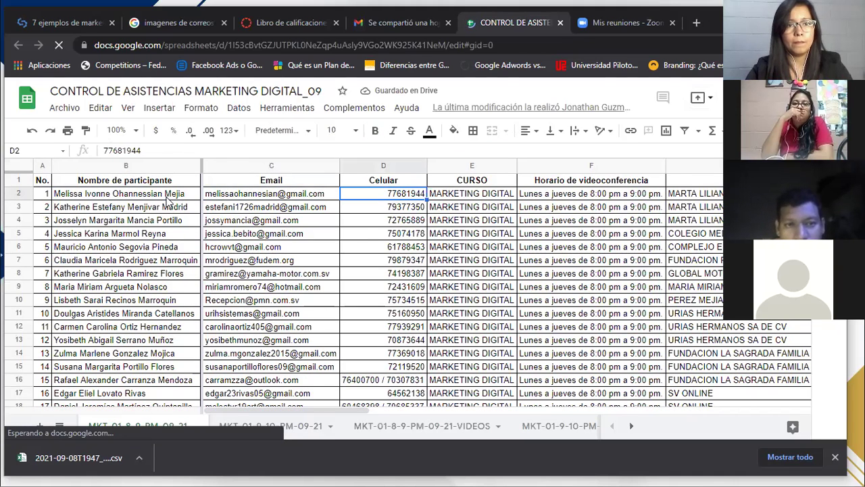
pyautogui.press('Right')
pyautogui.press('Right')
pyautogui.press('Right')
pyautogui.press('Right')
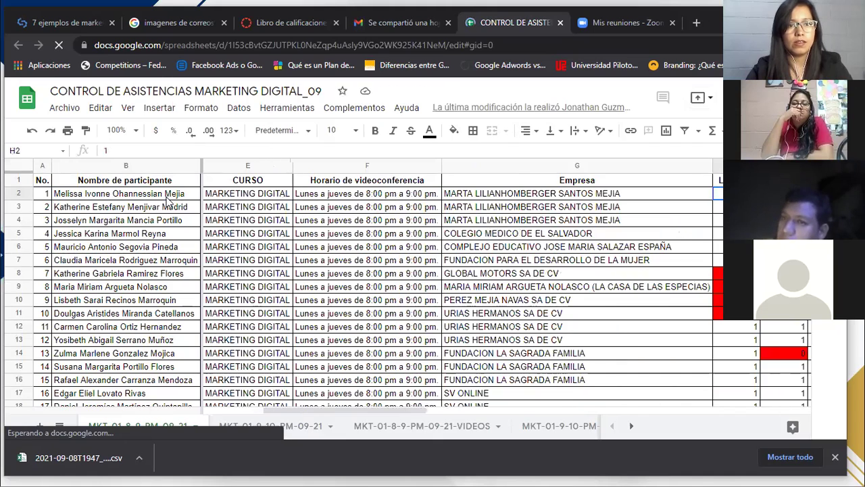
pyautogui.press('Right')
pyautogui.press('Right')
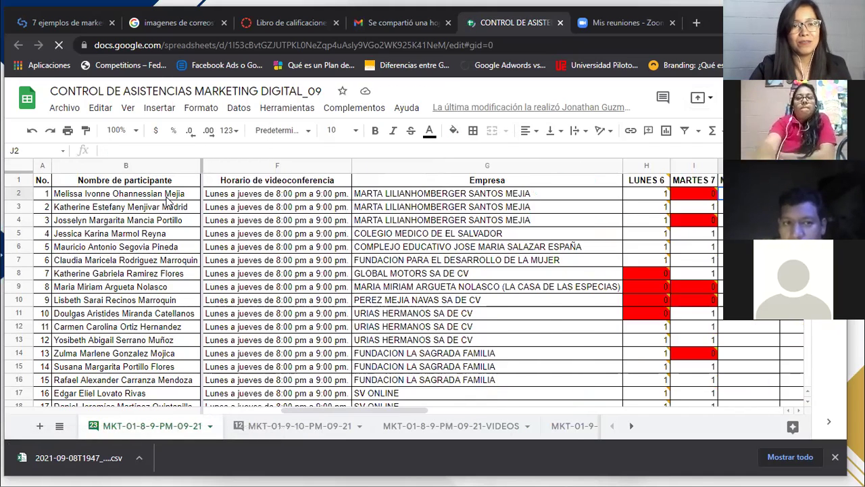
pyautogui.press('Right')
pyautogui.press('Right')
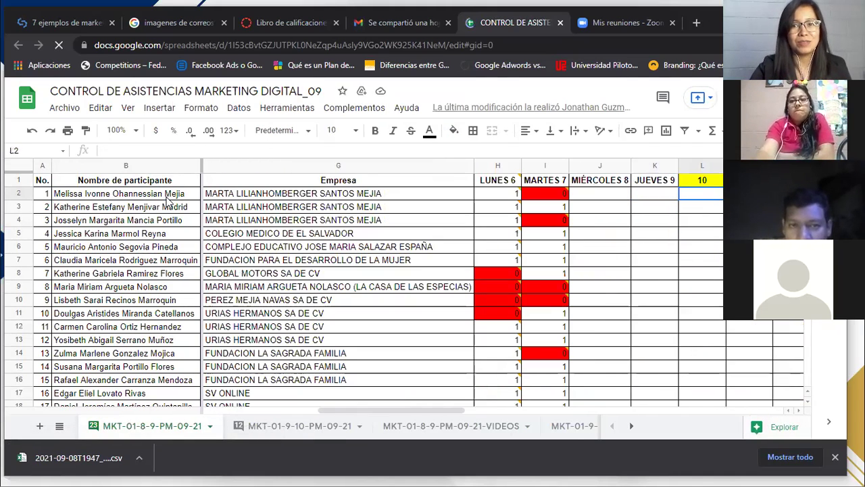
pyautogui.press('Right')
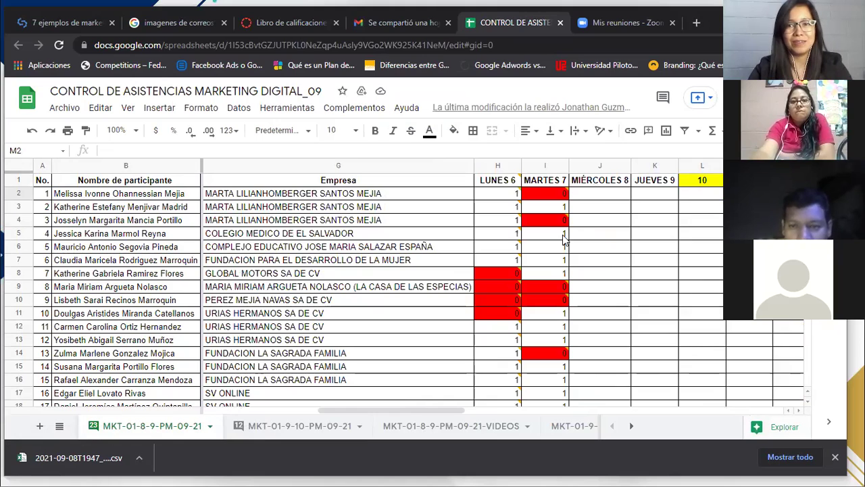
pyautogui.click(598, 196)
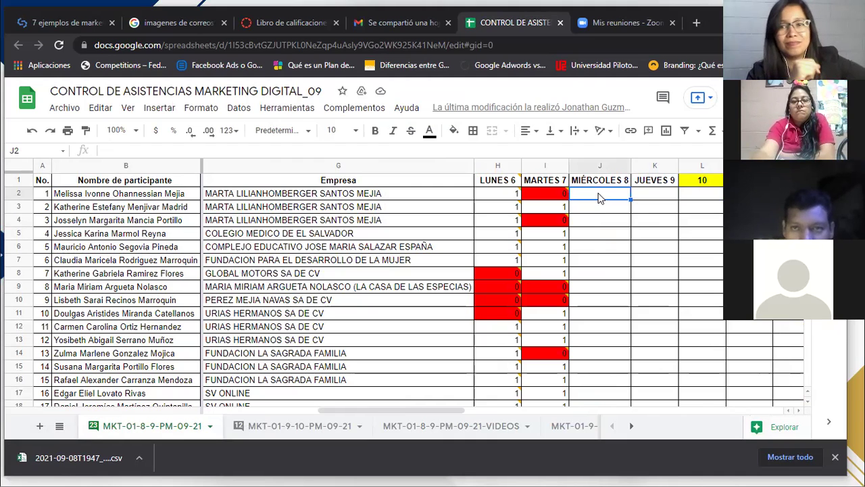
pyautogui.write('1')
pyautogui.press('Return')
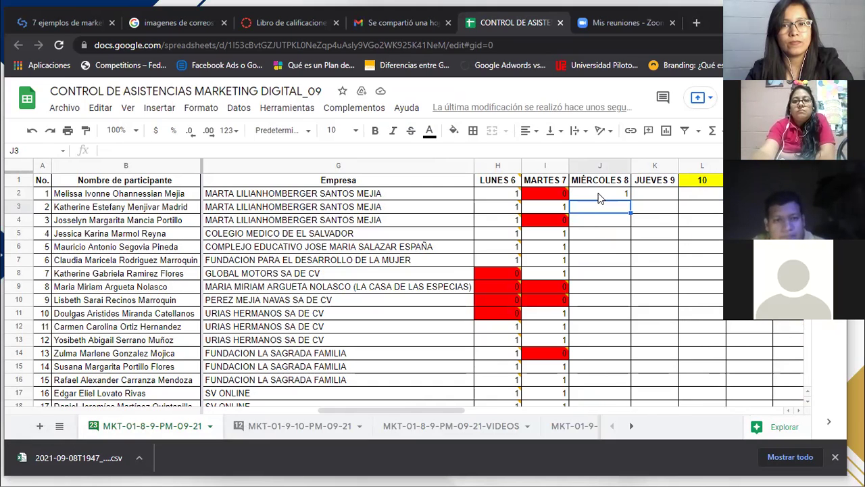
# - Record MIÉRCOLES 8 attendance as 0 for participant No. 2 and as 1 for participants No. 3 to 5
pyautogui.write('0')
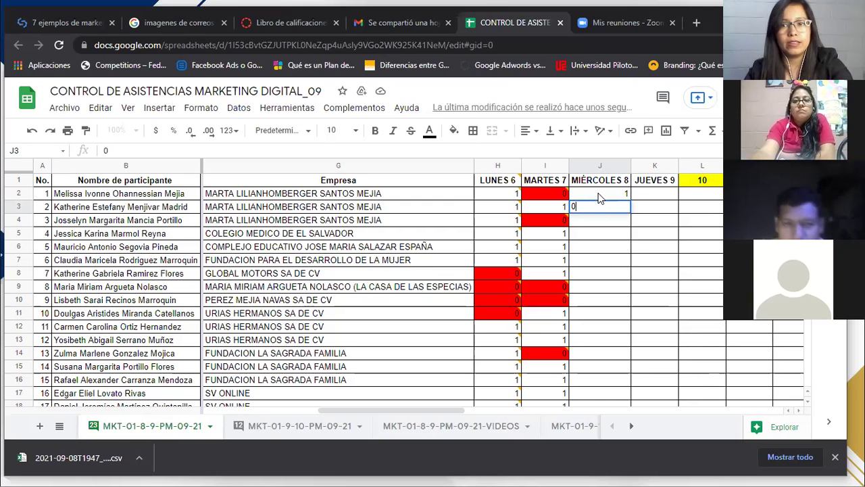
pyautogui.press('Return')
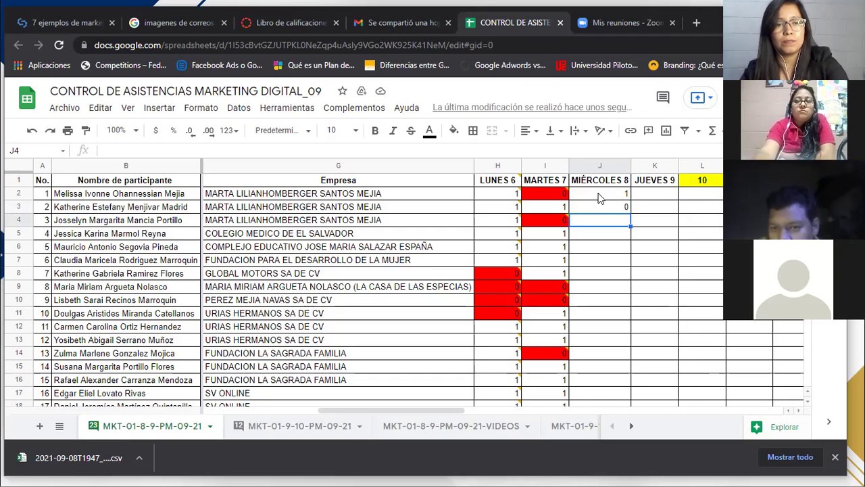
pyautogui.write('1')
pyautogui.press('Return')
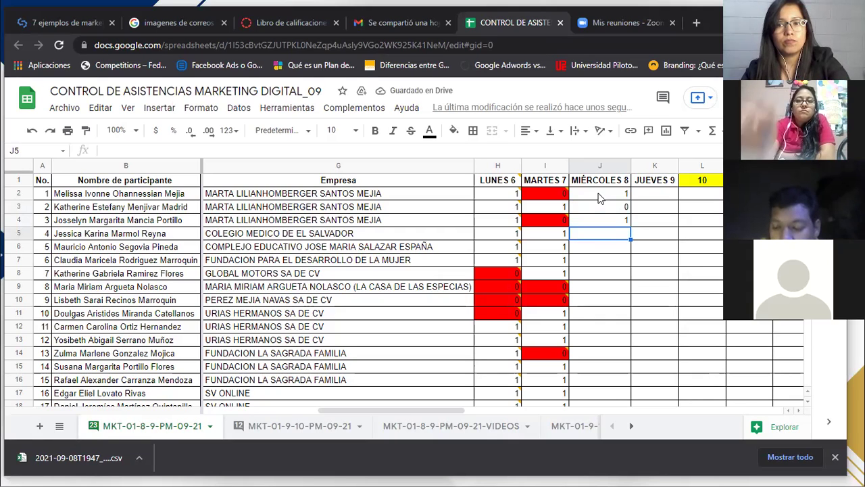
pyautogui.write('1')
pyautogui.press('Return')
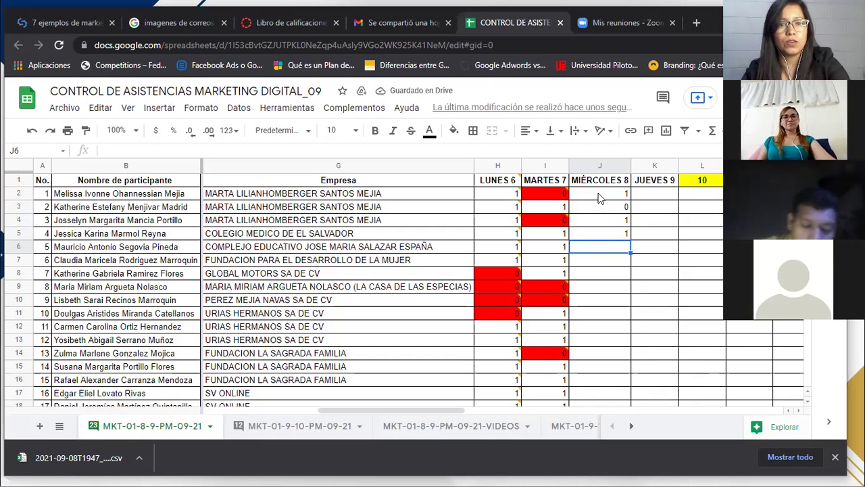
pyautogui.write('1')
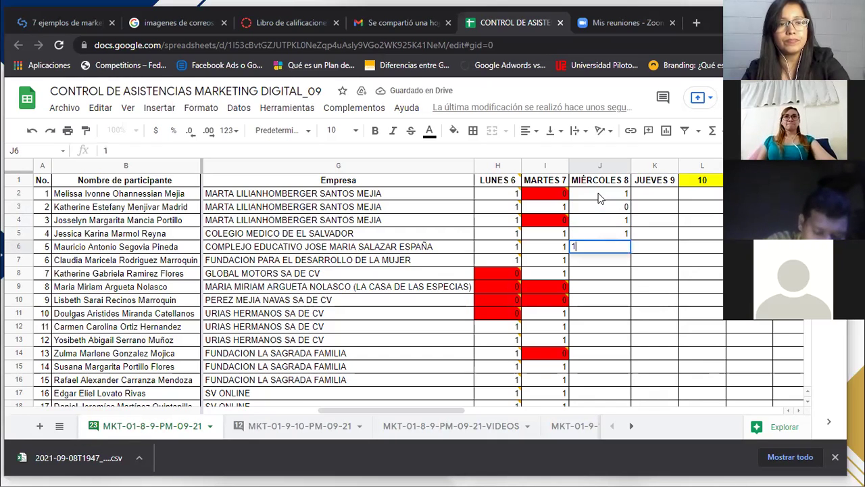
pyautogui.press('Return')
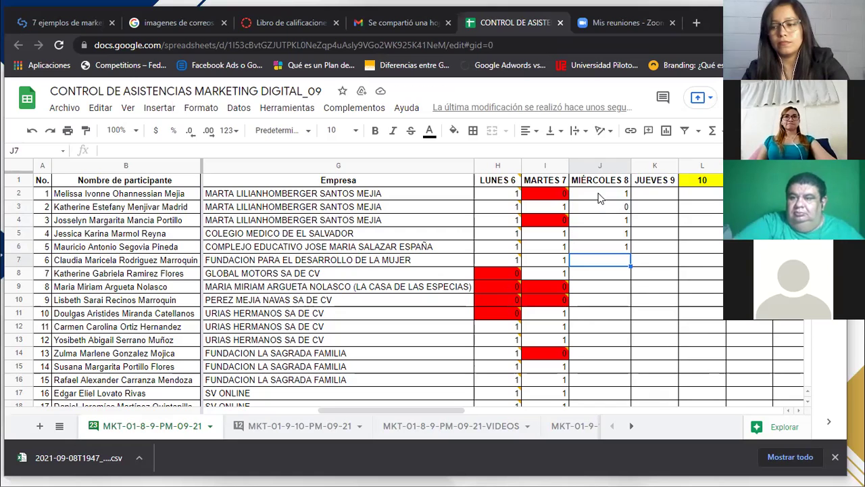
# - Record MIÉRCOLES 8 attendance as 1 for participants No. 6 and 7, correcting an initial 0 for No. 6
pyautogui.write('0')
pyautogui.press('Return')
pyautogui.press('Up')
pyautogui.write('1')
pyautogui.press('Return')
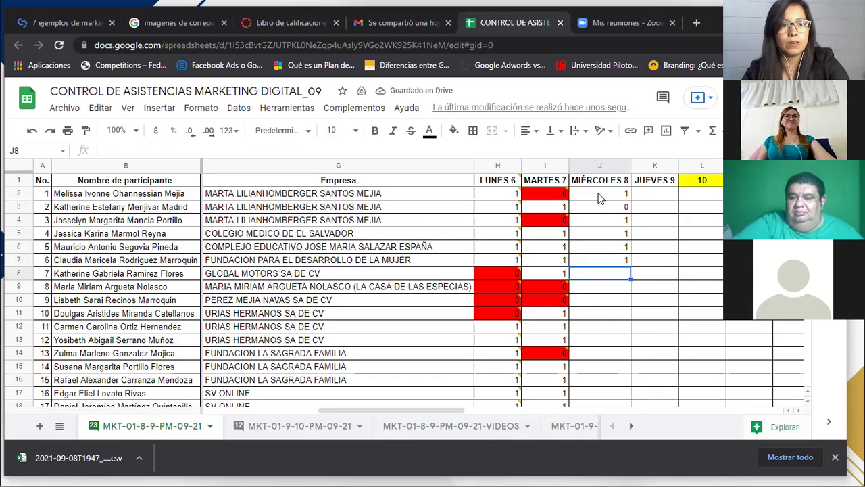
pyautogui.press('Up')
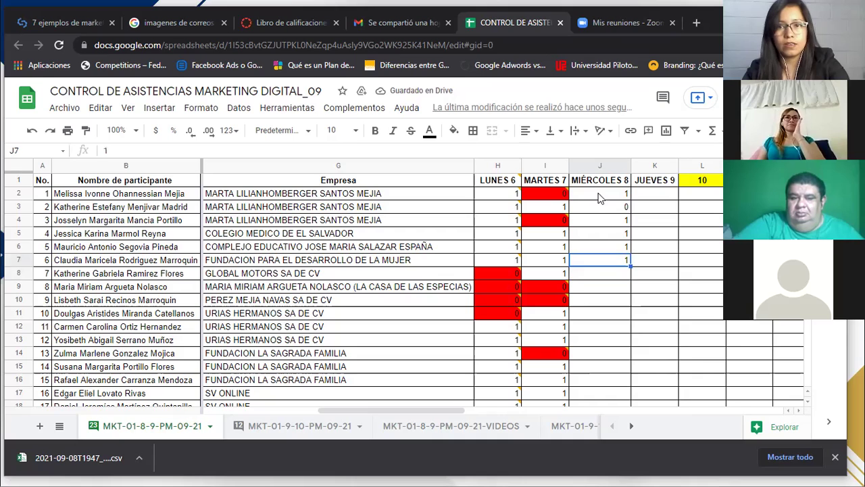
pyautogui.press('Down')
pyautogui.write('1')
pyautogui.press('Up')
pyautogui.press('Return')
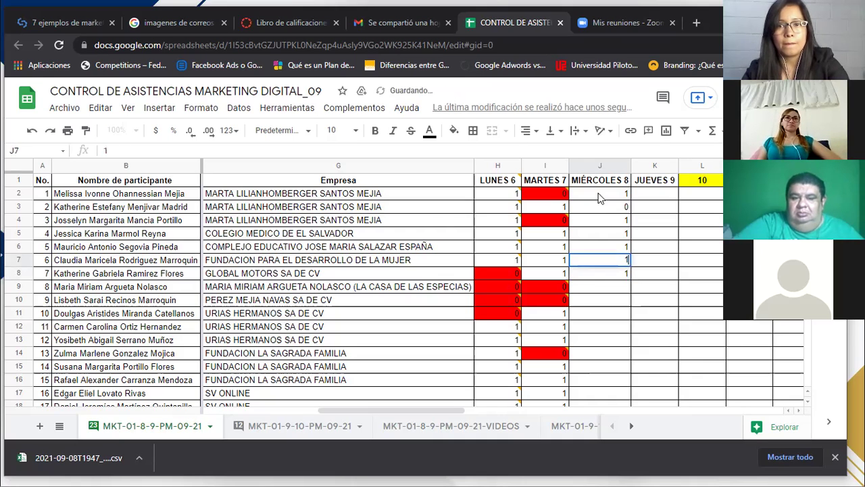
pyautogui.press('Return')
pyautogui.press('Down')
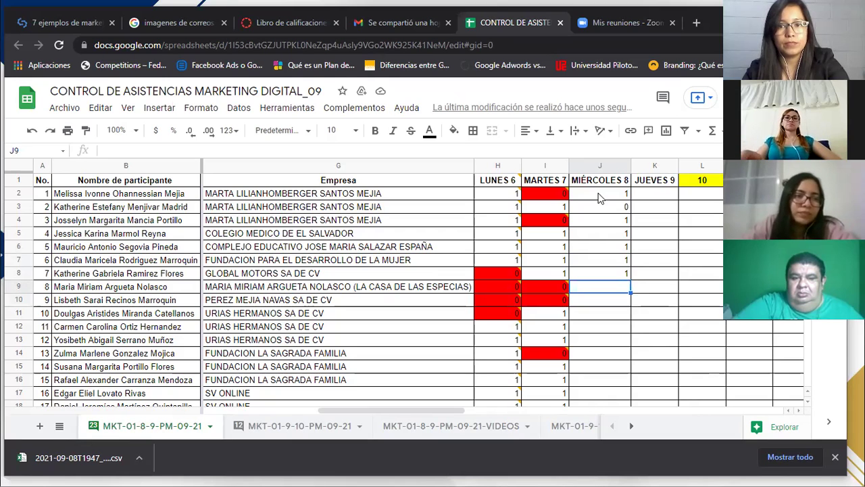
# - Record MIÉRCOLES 8 attendance as 0 for participants No. 8, 9 and 10
pyautogui.write('0')
pyautogui.press('Return')
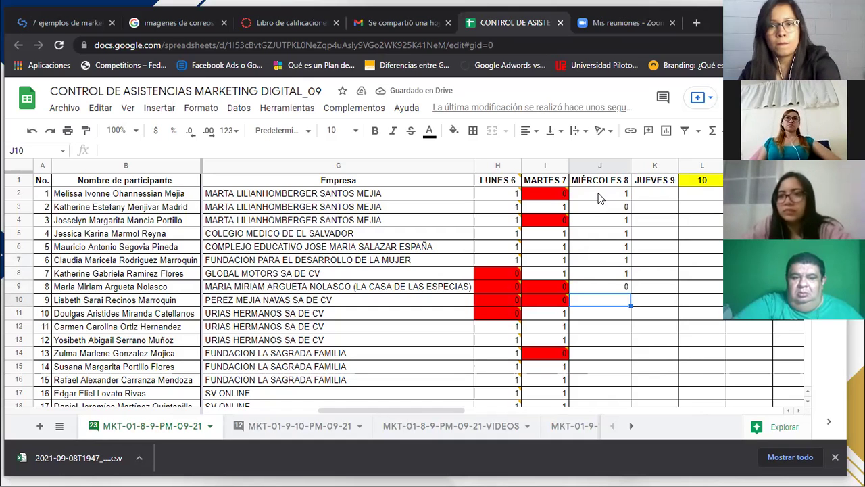
pyautogui.write('0')
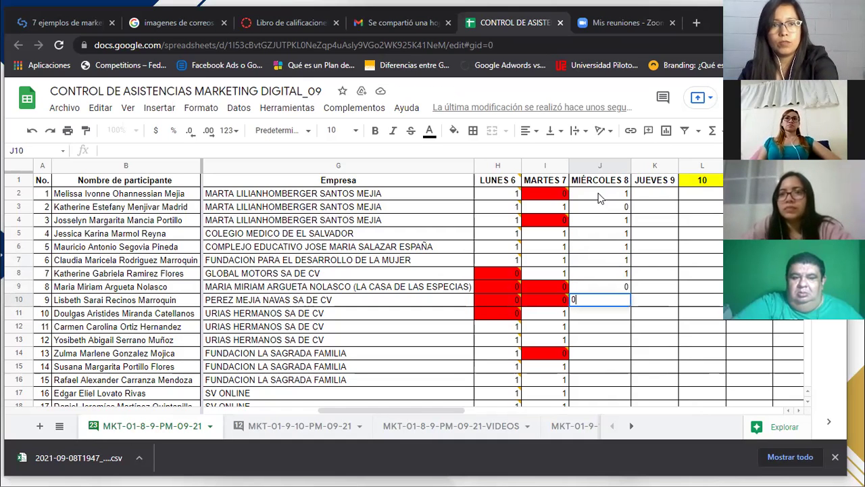
pyautogui.press('Return')
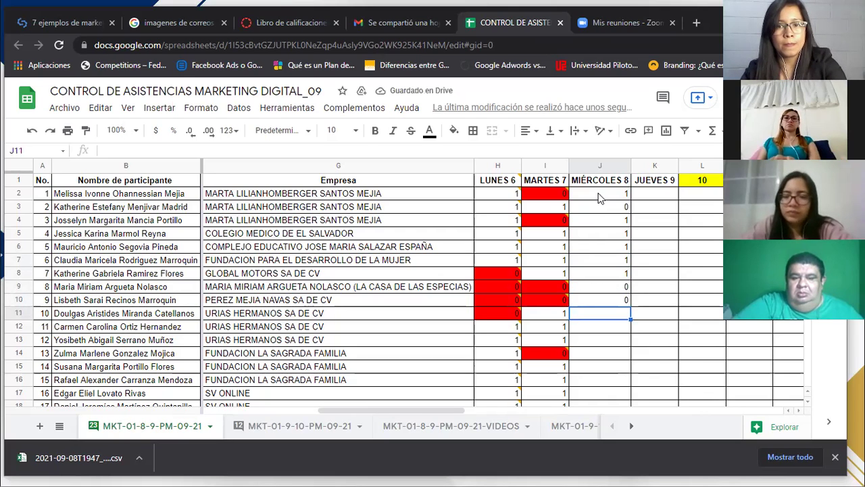
pyautogui.write('0')
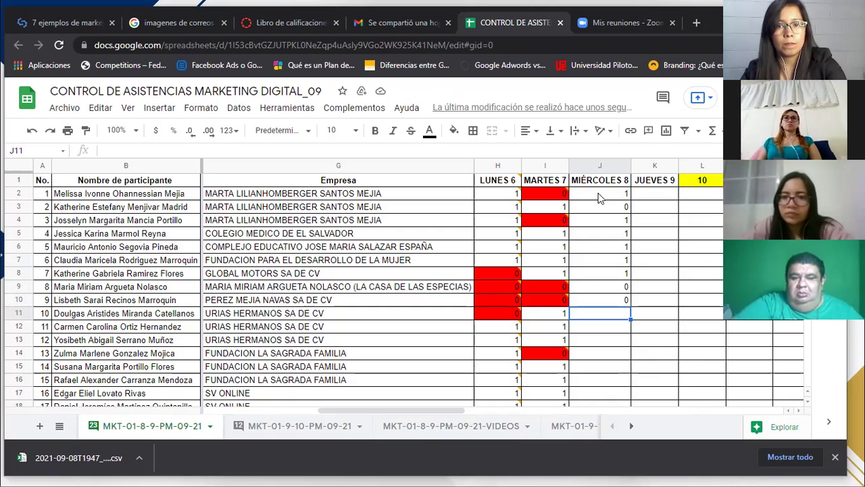
pyautogui.press('Return')
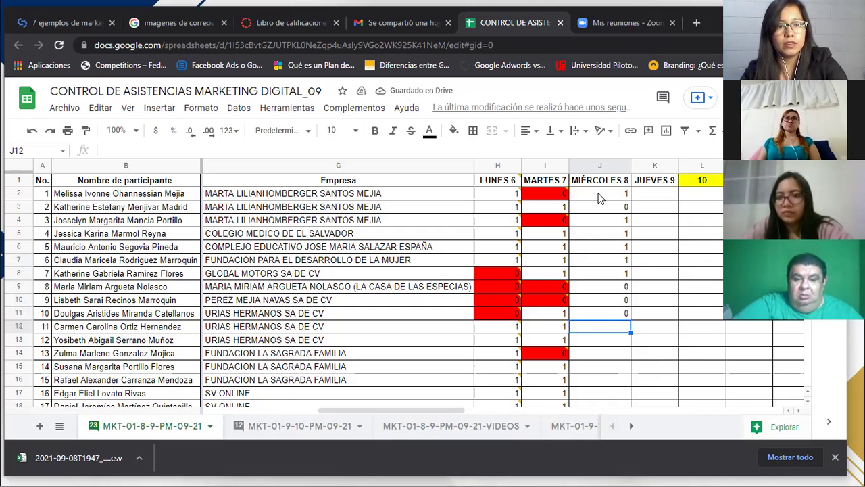
# - Record MIÉRCOLES 8 attendance as 1 for participants No. 11, 12 and 13
pyautogui.write('1')
pyautogui.press('Return')
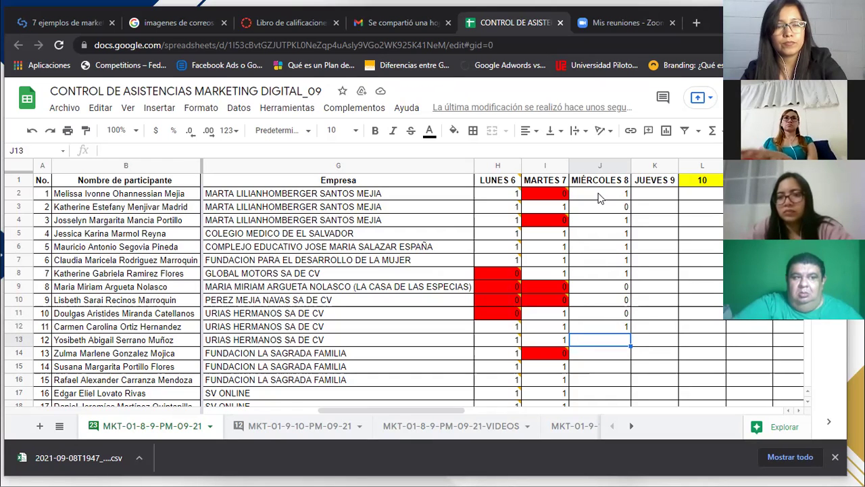
pyautogui.write('1')
pyautogui.press('Return')
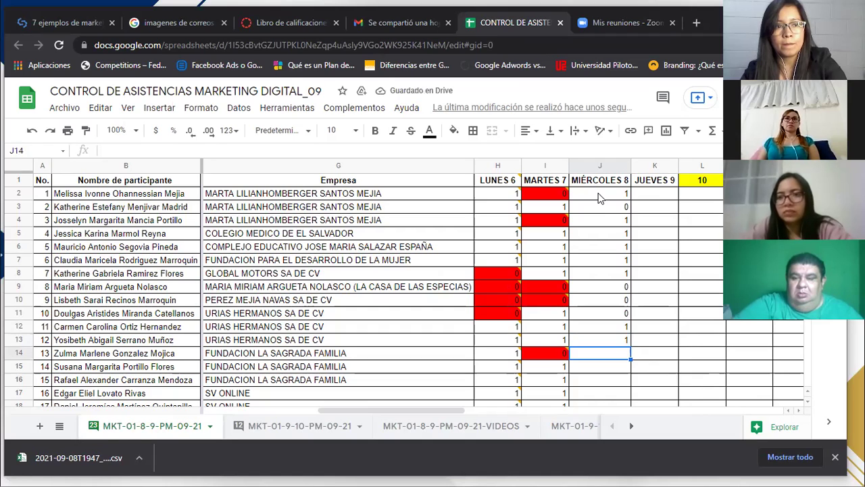
pyautogui.write('1')
pyautogui.press('Return')
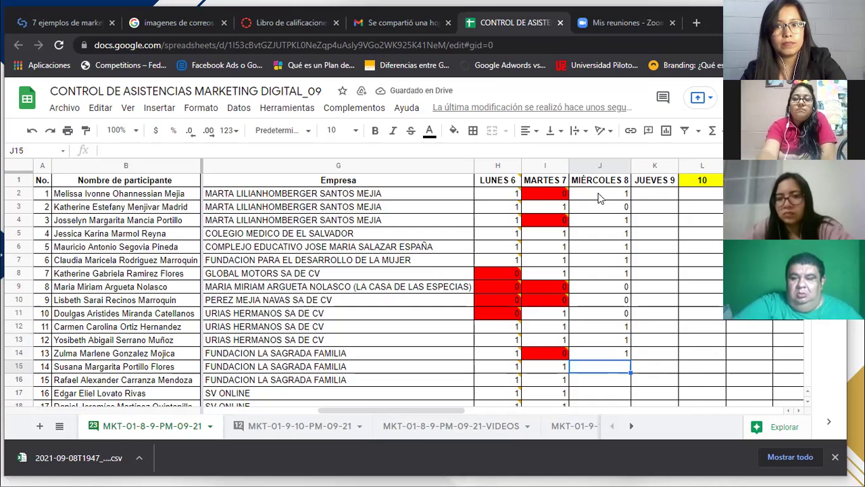
# - Record MIÉRCOLES 8 attendance as 1 for participants No. 14 to 17, and switch to the Tour operadora slide presentation
pyautogui.write('1')
pyautogui.press('Return')
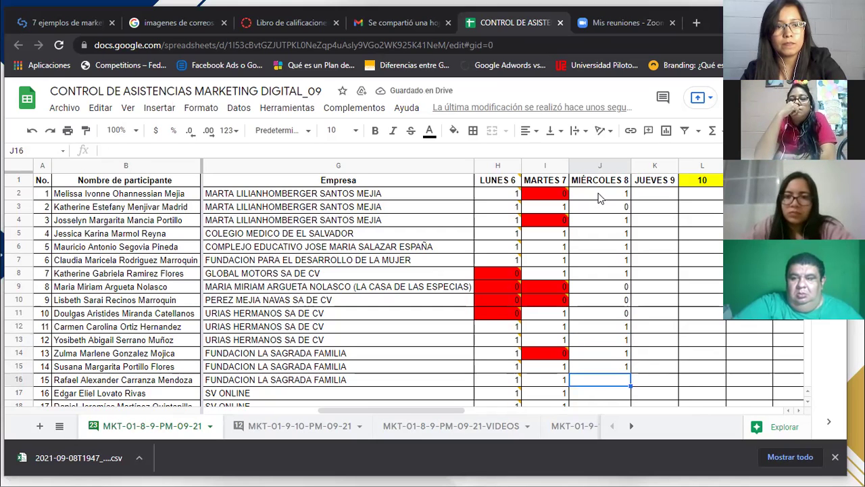
pyautogui.write('1')
pyautogui.press('Return')
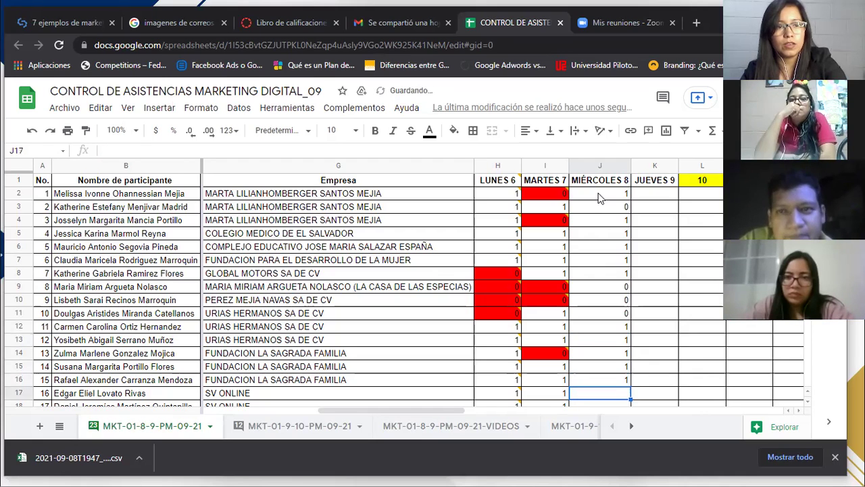
pyautogui.write('1')
pyautogui.press('Return')
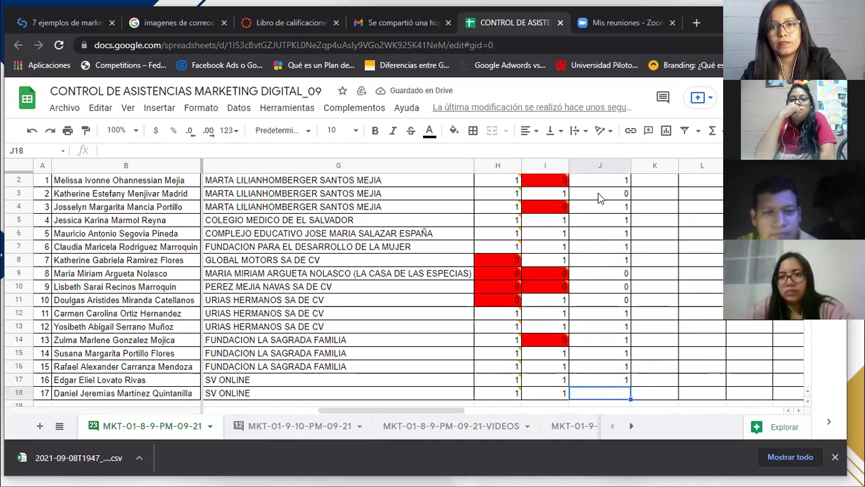
pyautogui.write('1')
pyautogui.press('Up')
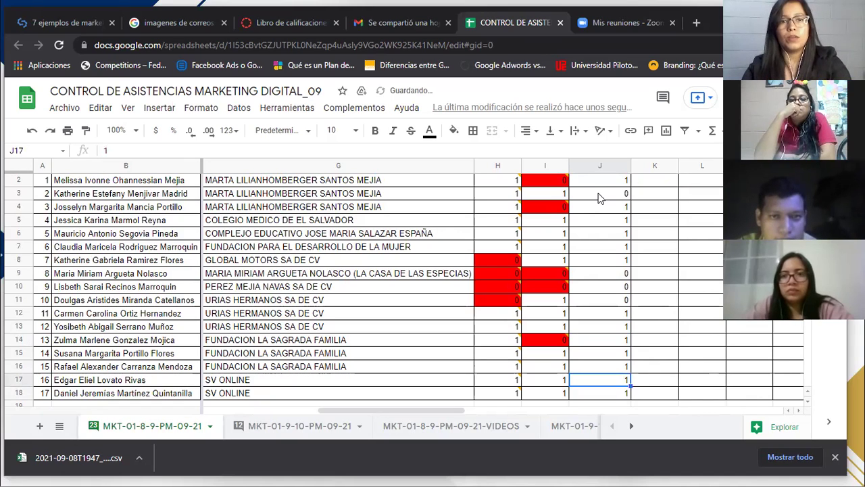
pyautogui.hotkey('alt', 'Tab')
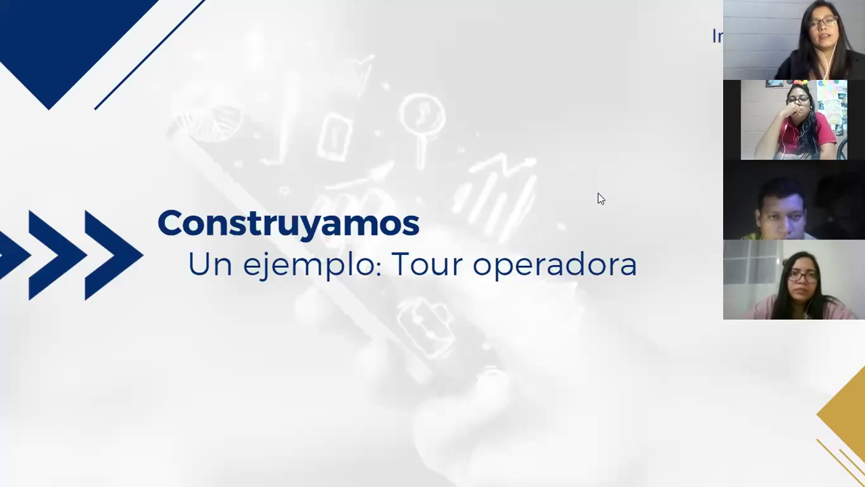